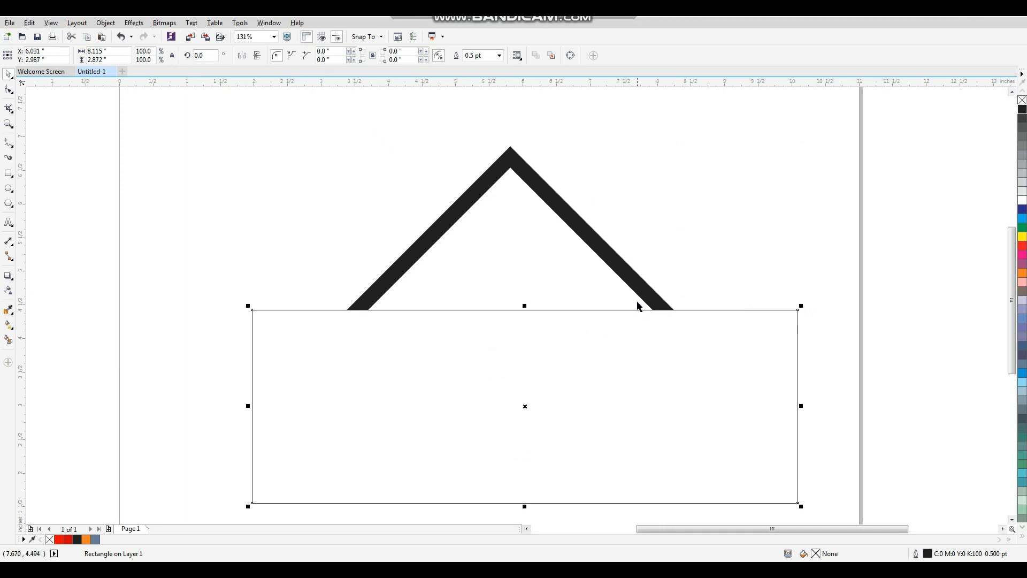
- Narrow the black roof chevron symmetrically about its centre to about 4.225 inches wide
key(F2)
drag(733, 133, 428, 331)
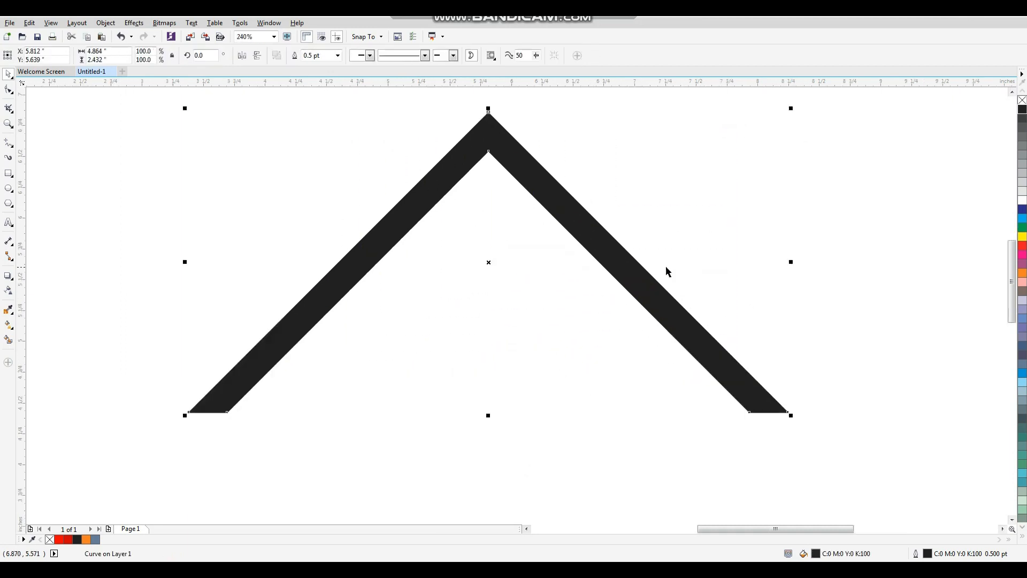
drag(791, 262, 754, 263)
click(780, 273)
click(613, 266)
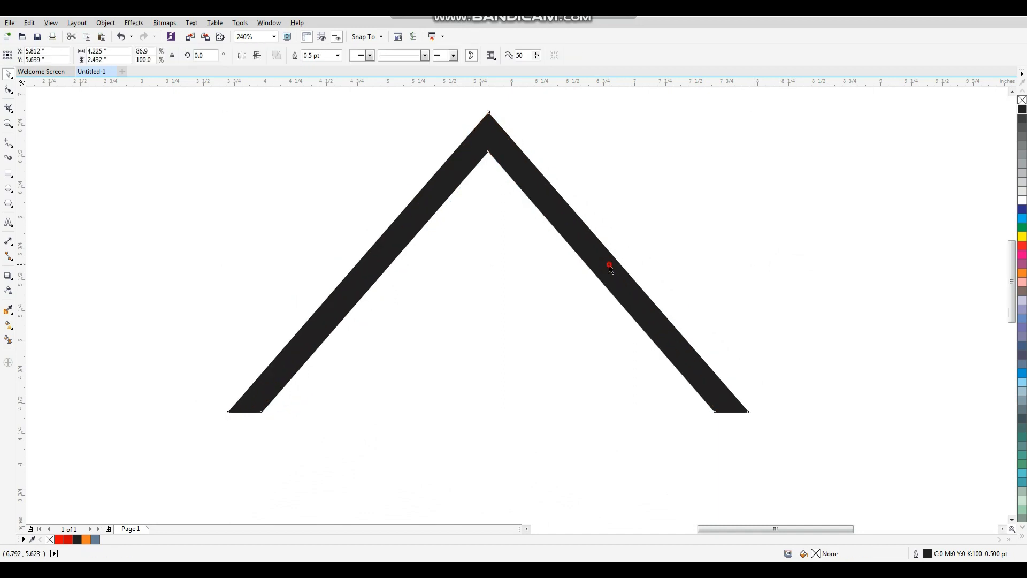
- Duplicate the roof chevron slightly below the original and fill the copy red
drag(563, 218, 596, 225)
key(ctrl+z)
drag(521, 168, 523, 183)
click(693, 240)
click(705, 408)
click(1019, 246)
click(880, 294)
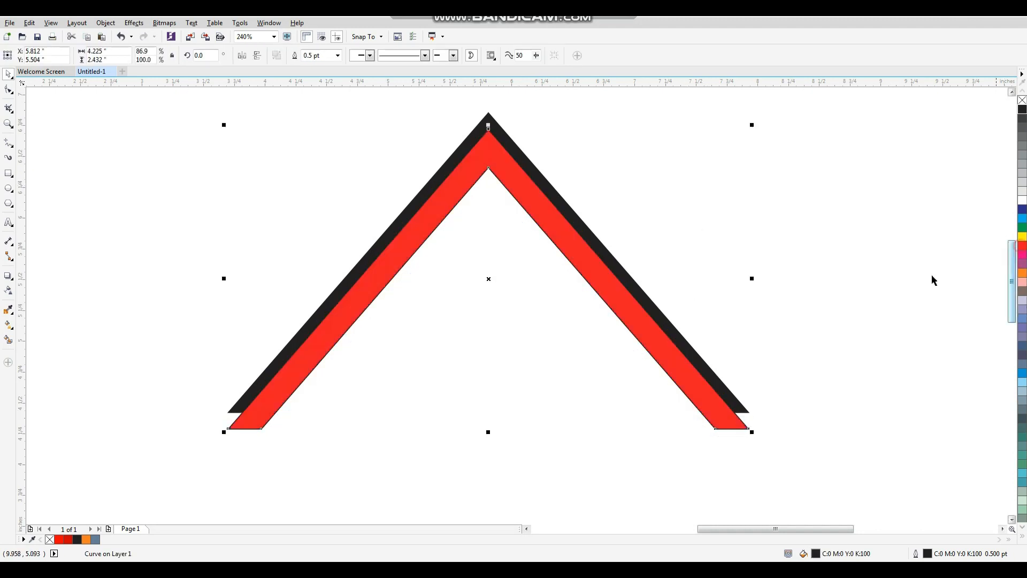
- Send the red chevron behind the black one
click(720, 425)
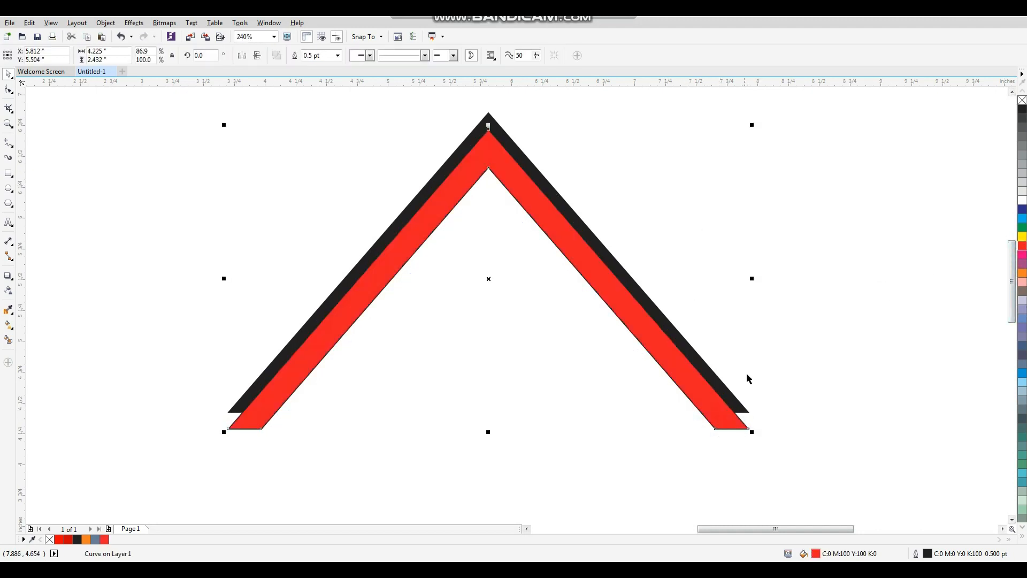
key(shift+Page_Down)
click(798, 387)
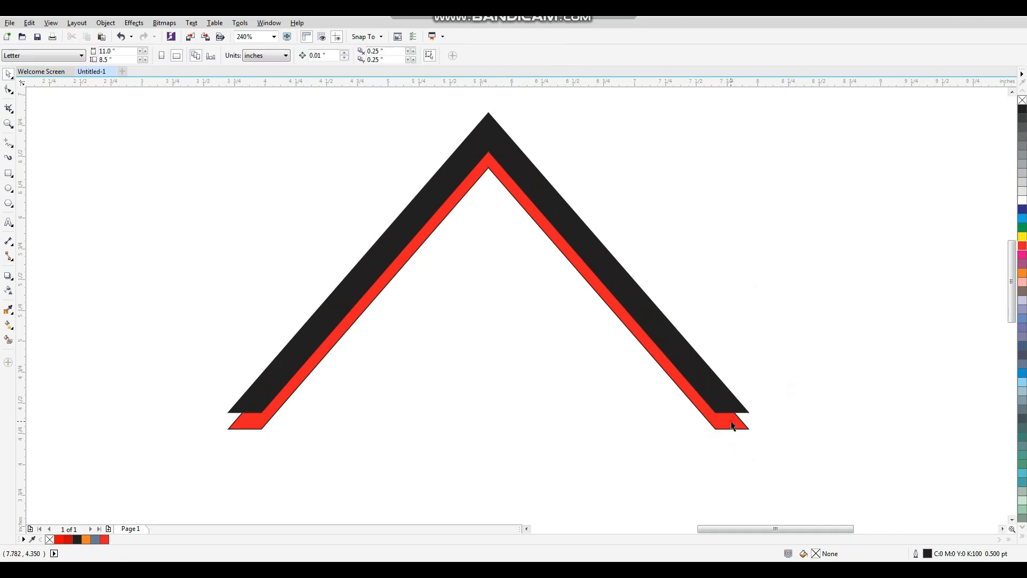
- Move the two lower inner nodes of the red chevron outward so its legs taper toward the ends
key(F10)
click(733, 426)
drag(715, 428, 737, 428)
drag(261, 428, 245, 428)
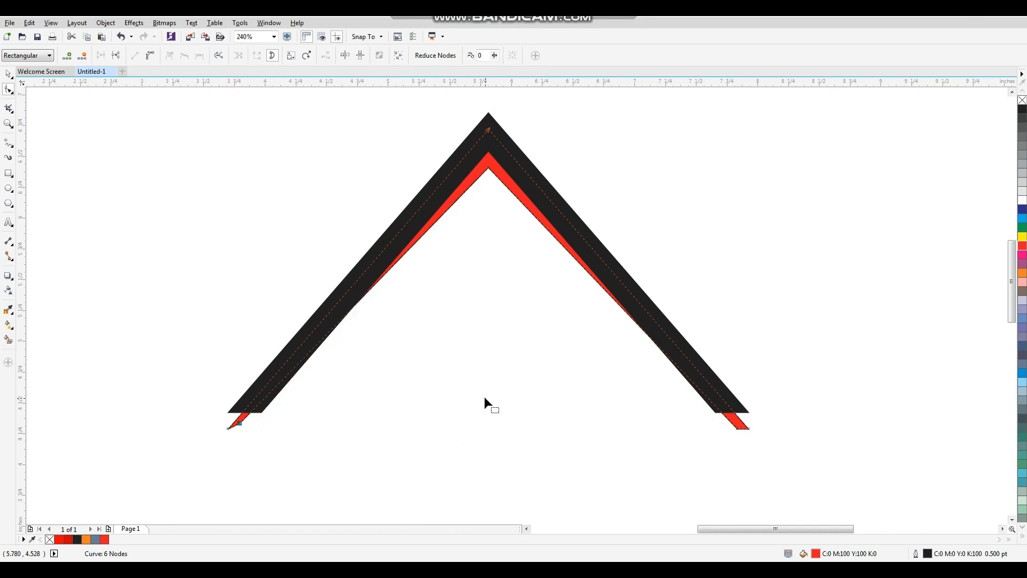
key(space)
- Trim the lower ends off the red chevron with a rectangle drawn across them, and delete the rectangle
scroll(538, 374, down, 2)
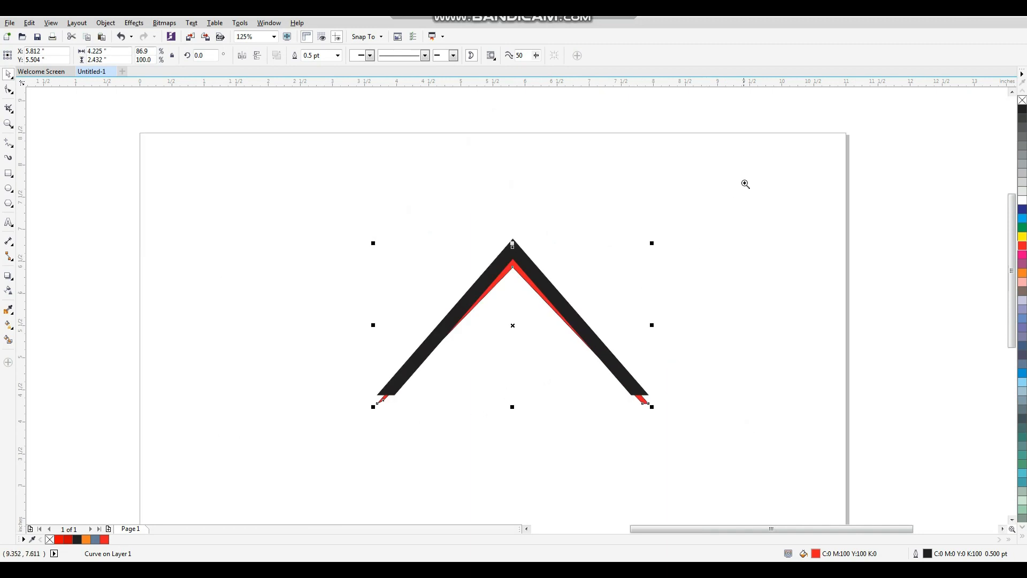
key(F2)
drag(745, 182, 337, 488)
click(794, 194)
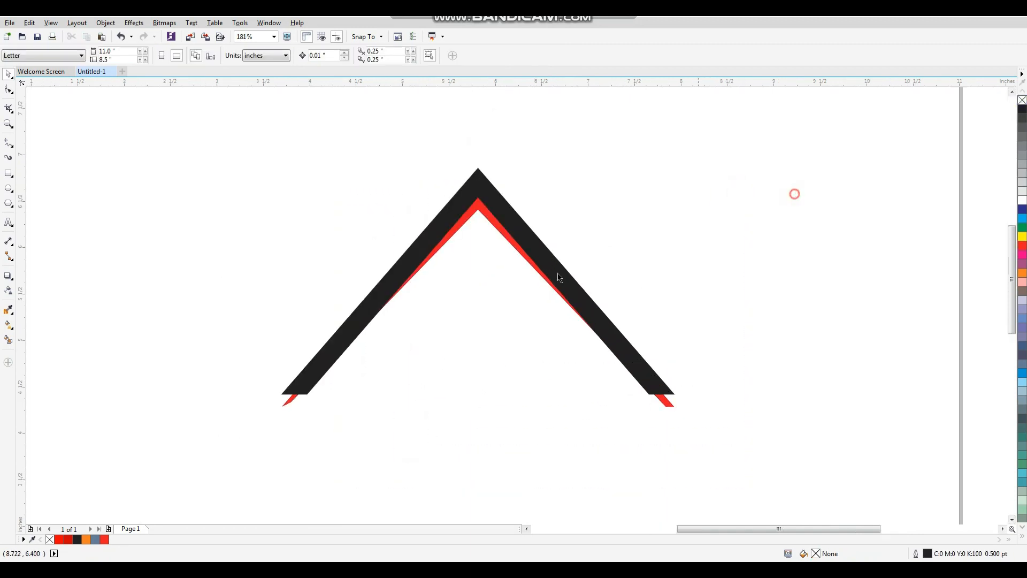
click(8, 174)
drag(148, 462, 822, 331)
key(space)
shift+click(478, 208)
click(312, 56)
click(720, 372)
click(675, 331)
key(Delete)
- Recolour the red inner shape with 40% black as a gray shadow
click(625, 266)
click(482, 214)
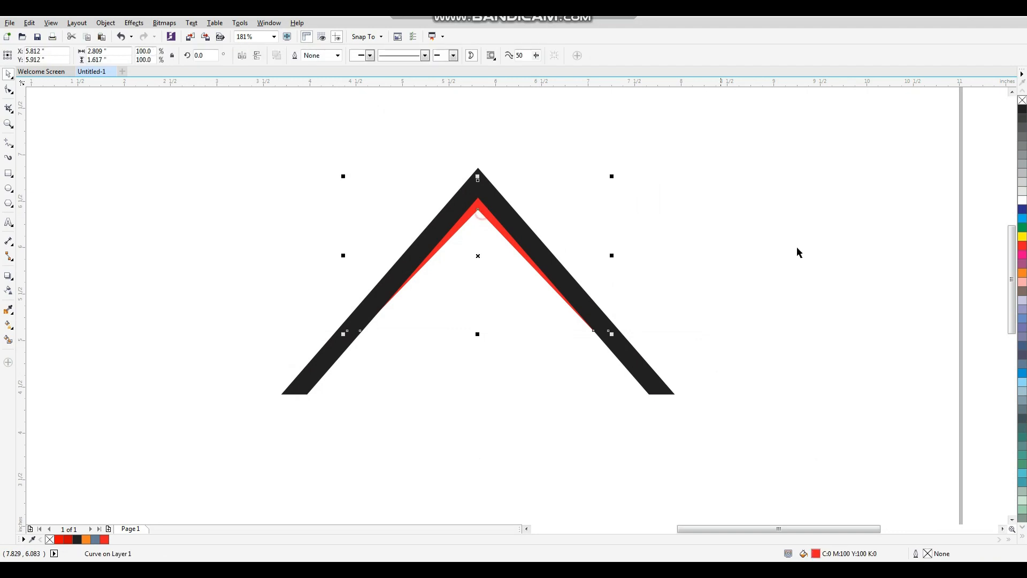
click(1023, 168)
click(730, 195)
- Group the black chevron with its gray shadow and place overlapping copies on both sides of it
drag(721, 123, 252, 435)
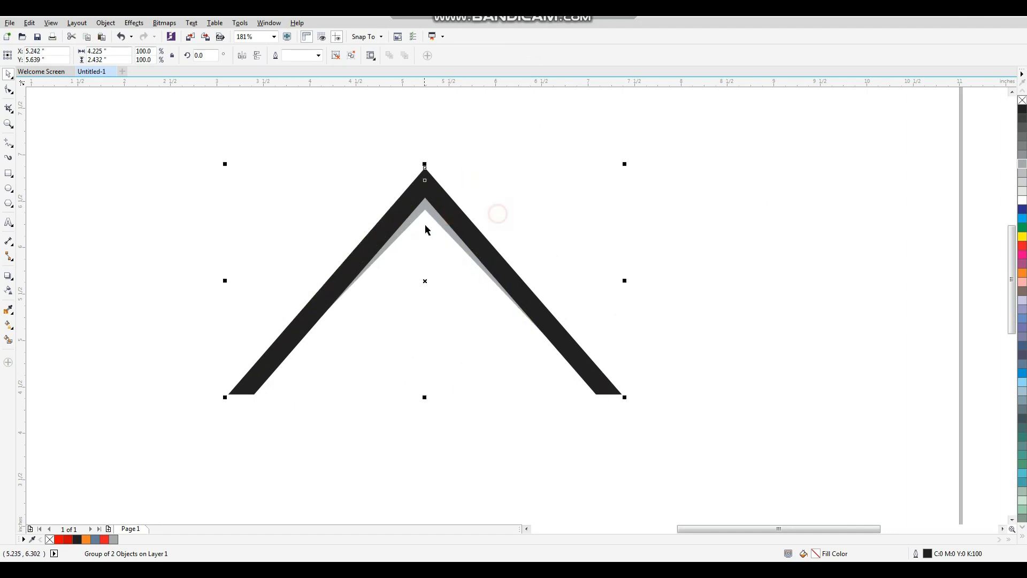
drag(514, 220, 562, 241)
key(ctrl+z)
drag(427, 246, 608, 252)
drag(711, 259, 351, 258)
- Group the two outer chevrons and centre them horizontally on the middle chevron
shift+click(552, 307)
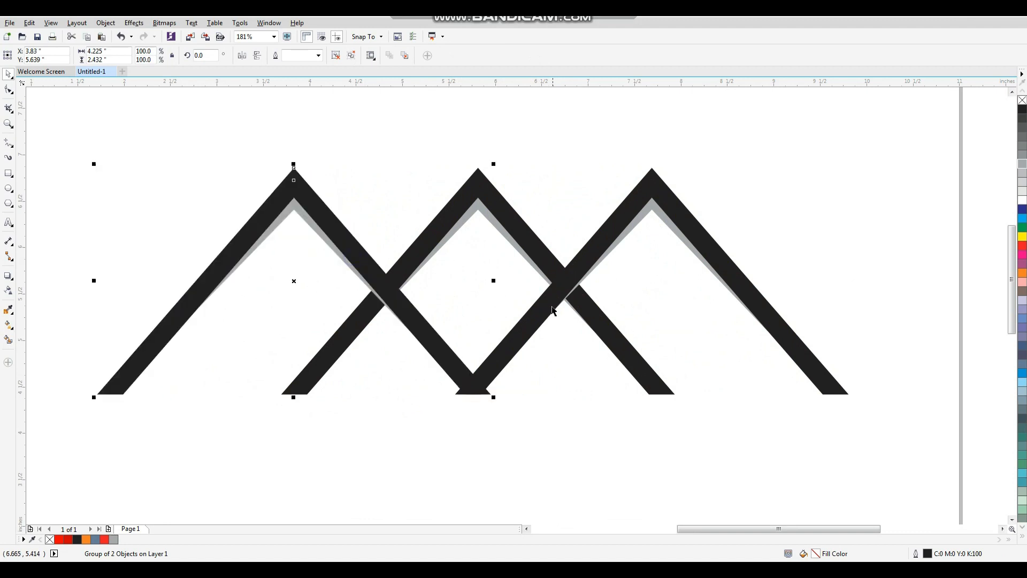
key(ctrl+g)
shift+click(527, 234)
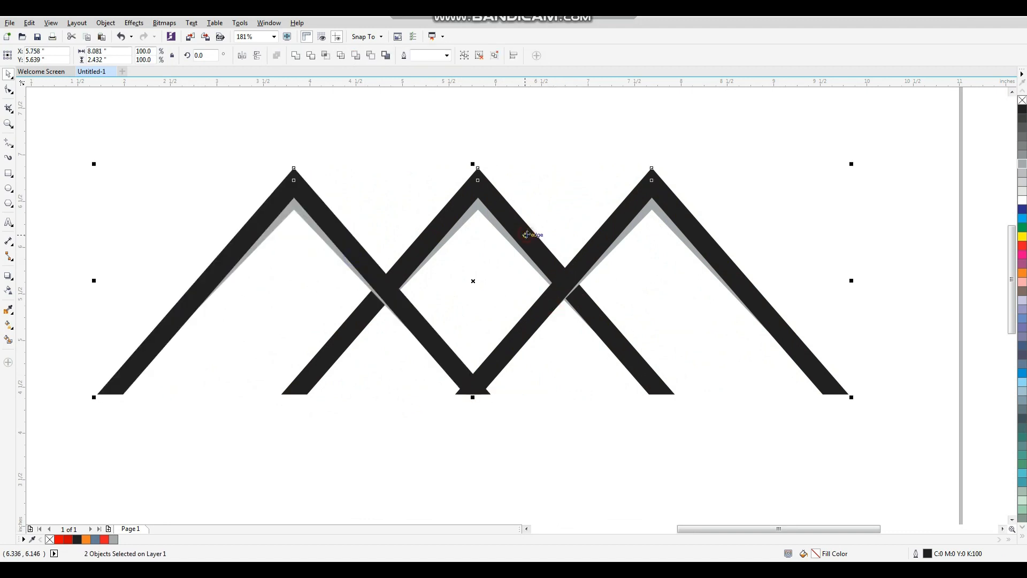
key(c)
click(538, 185)
click(538, 247)
drag(538, 247, 542, 198)
key(ctrl+z)
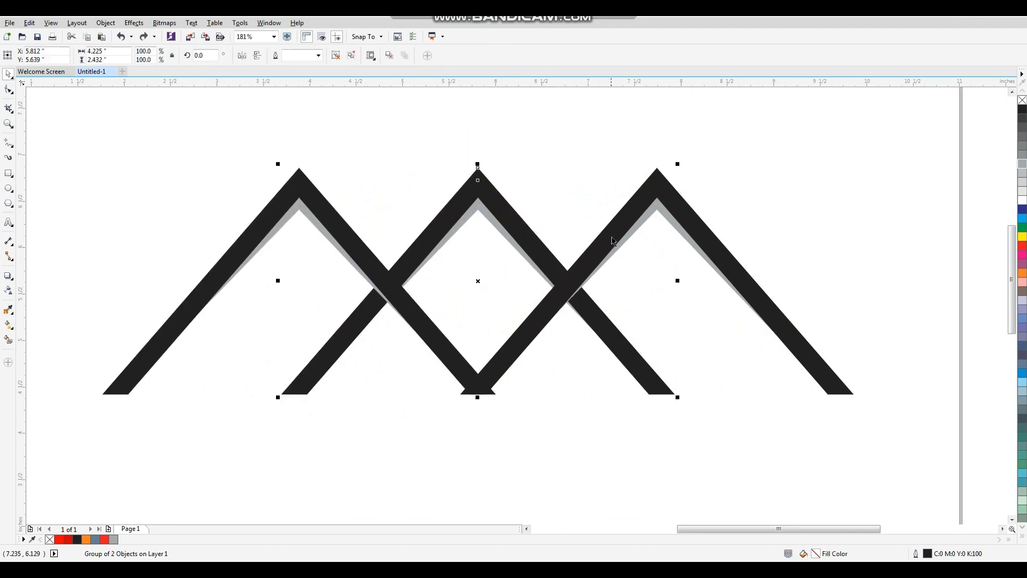
- Trim the grouped outer chevrons with the middle chevron and ungroup them
shift+click(611, 236)
click(322, 60)
drag(617, 229, 629, 194)
key(ctrl+z)
key(ctrl+u)
click(638, 261)
key(ctrl+z)
key(ctrl+z)
key(ctrl+u)
click(643, 290)
key(ctrl+z)
- Break the right black chevron apart and delete its cut-off lower piece inside the middle roof
click(77, 23)
mouse_move(105, 22)
click(199, 182)
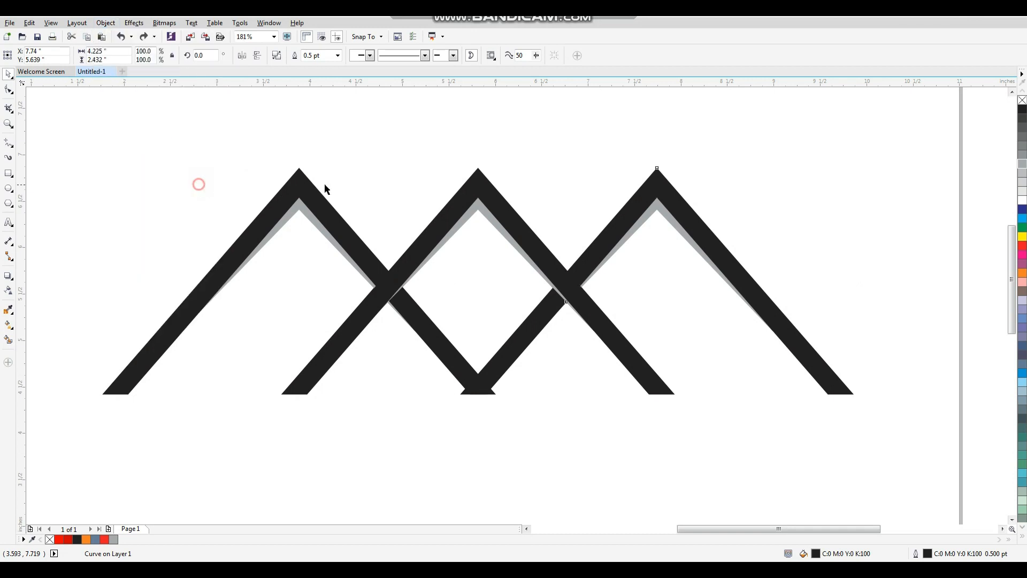
click(539, 321)
key(Delete)
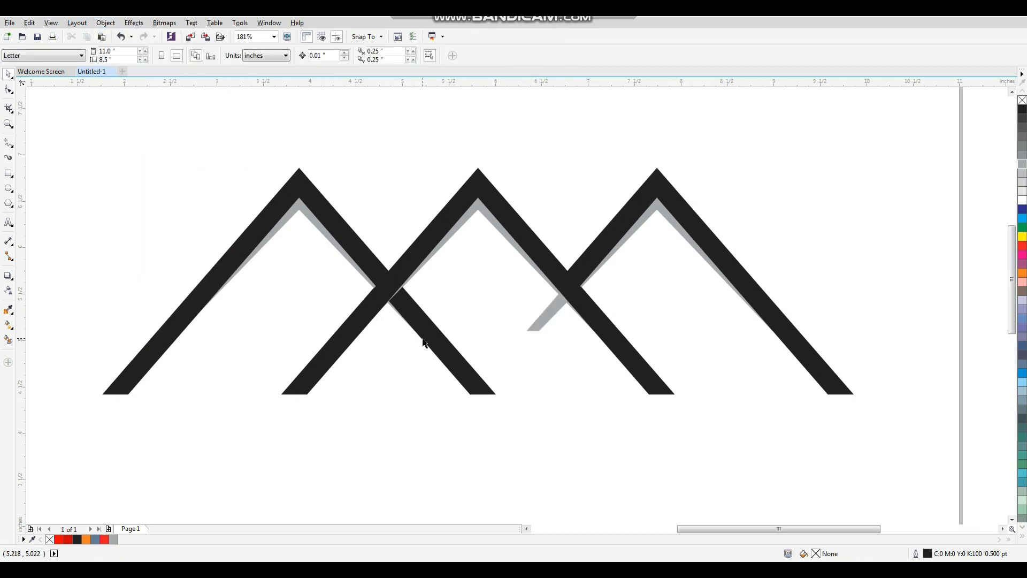
- Break the right chevron's gray shadow apart and delete the leftover piece inside the middle roof
click(543, 323)
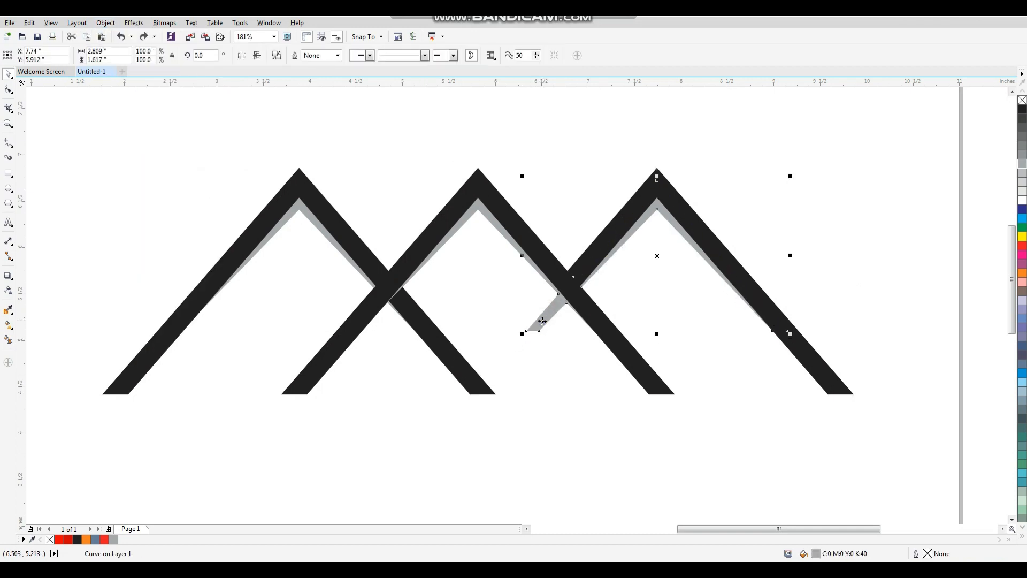
click(77, 22)
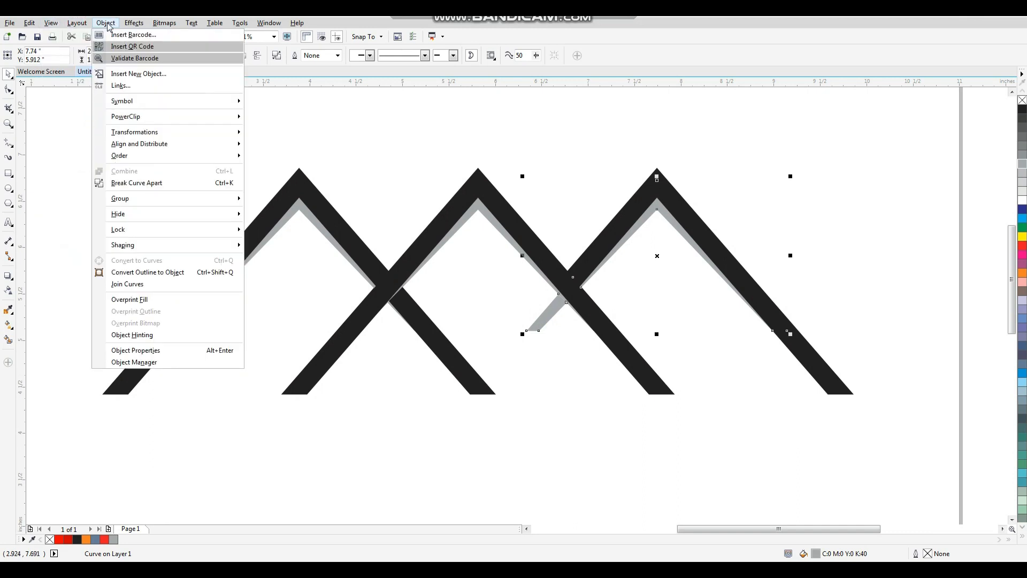
click(190, 183)
click(505, 350)
click(556, 321)
key(Delete)
click(551, 349)
- Ungroup the left chevron and its gray shadow
drag(415, 322, 423, 345)
key(ctrl+z)
key(ctrl+u)
click(355, 177)
drag(367, 242, 385, 227)
key(ctrl+z)
- Break the left black chevron apart and delete its cut-off lower piece inside the middle roof
click(102, 26)
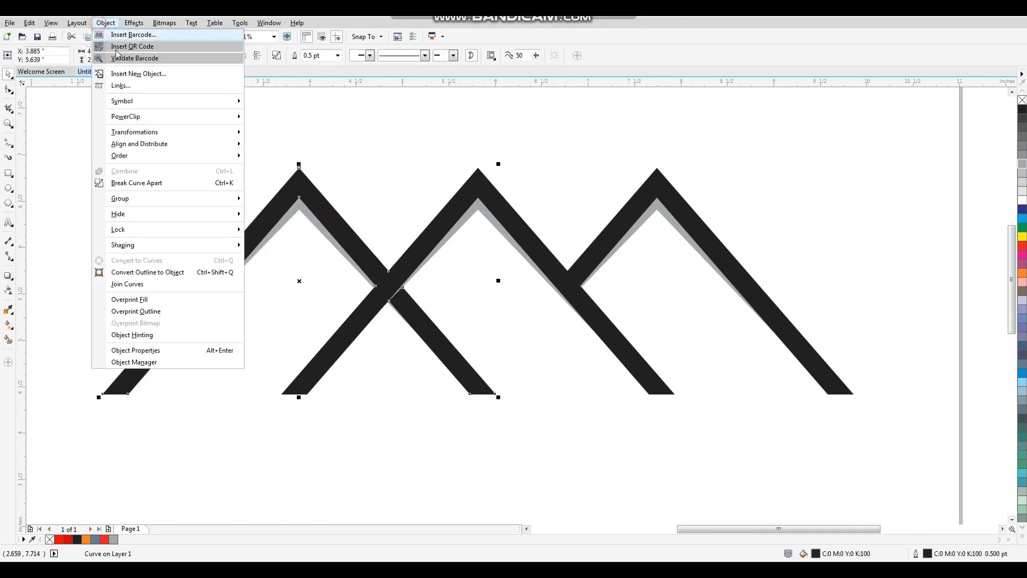
click(174, 184)
click(422, 342)
click(432, 337)
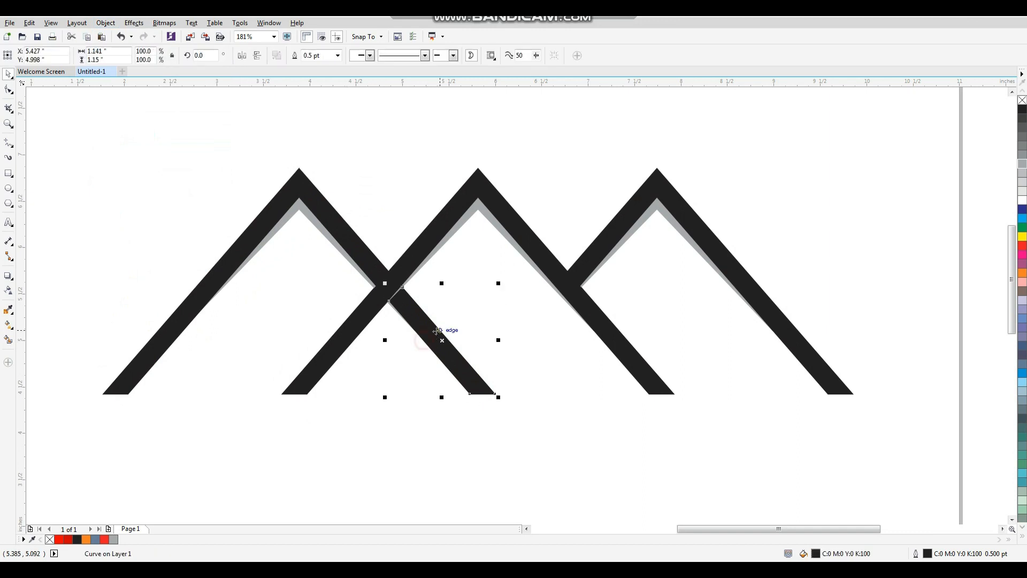
key(Delete)
- Break the left chevron's gray shadow apart and delete the leftover piece inside the middle roof
click(416, 324)
drag(424, 338, 410, 325)
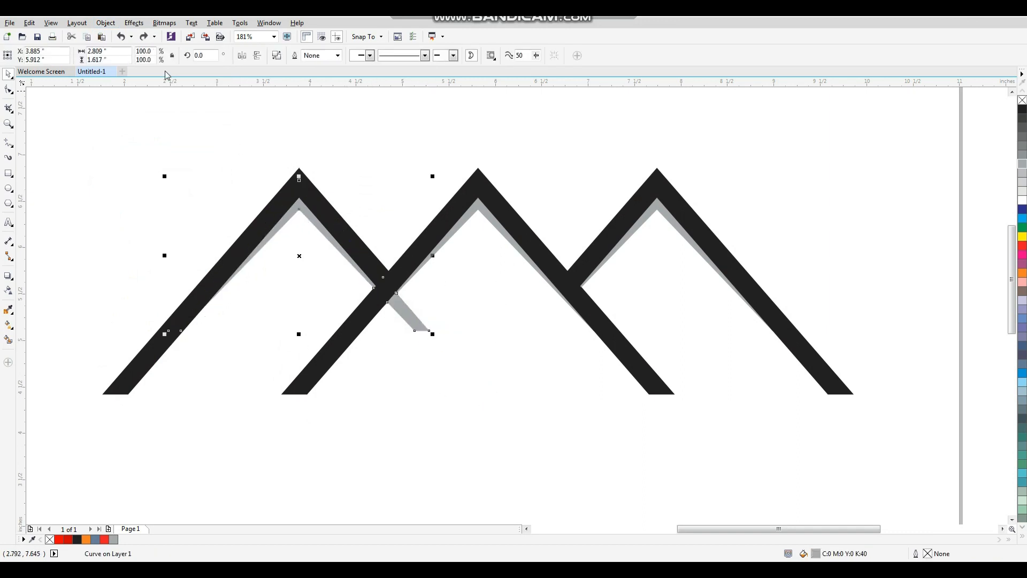
click(106, 23)
click(166, 182)
click(372, 170)
click(410, 321)
key(Delete)
click(485, 376)
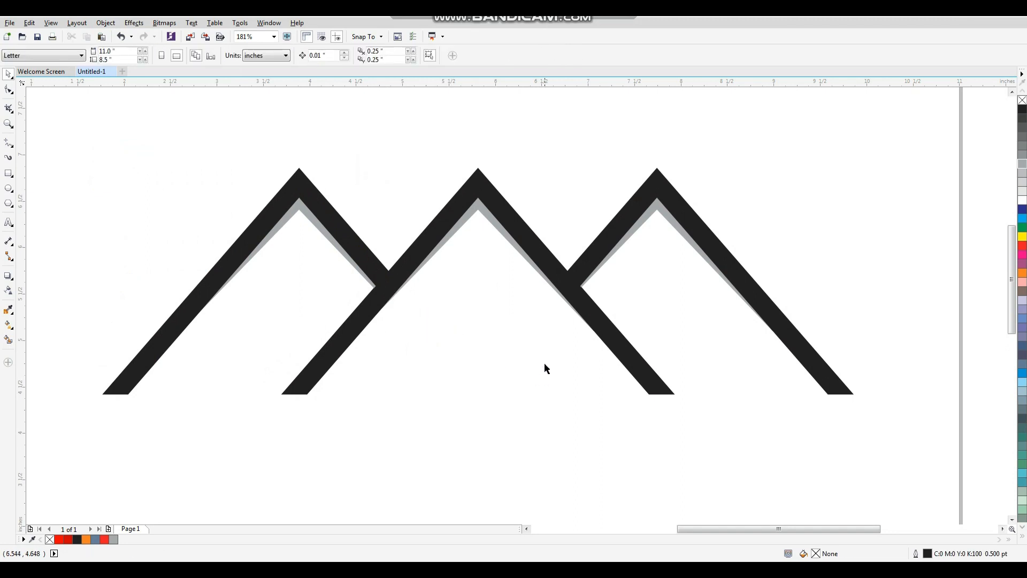
- Draw a small square window pane beneath the middle roof and duplicate it to its right
key(shift+F4)
drag(747, 211, 377, 399)
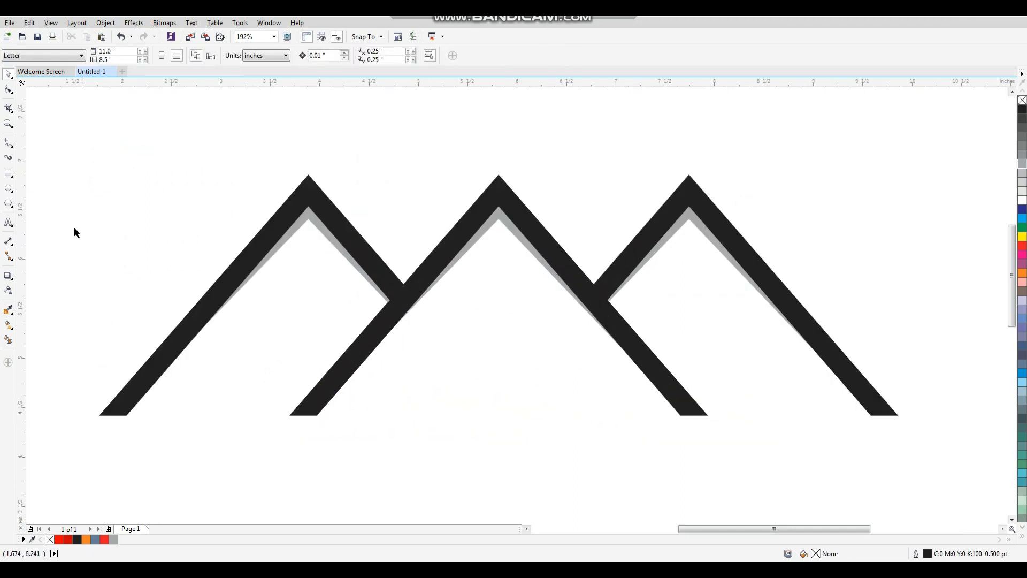
click(9, 173)
drag(453, 300, 487, 333)
key(space)
scroll(428, 263, up, 3)
drag(424, 294, 537, 282)
right_click(537, 282)
- Duplicate the pair of squares below itself and group all four into a window about 0.77 by 0.76 inches
shift+click(410, 267)
drag(411, 268, 414, 368)
right_click(414, 368)
drag(616, 193, 303, 465)
key(ctrl+g)
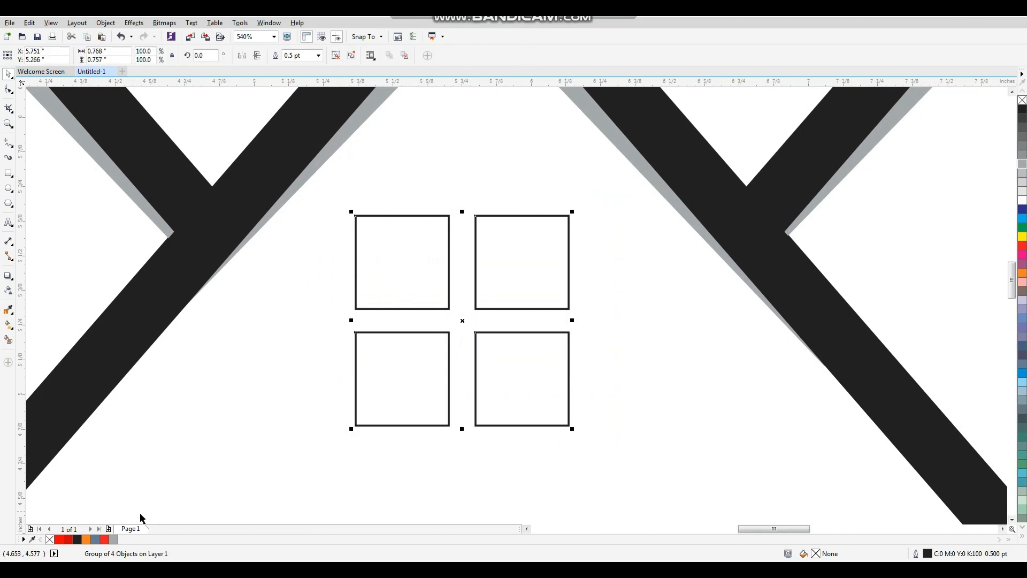
- Fill the four-pane window with dark red #CC0001 and remove its outline
click(60, 540)
right_click(1022, 100)
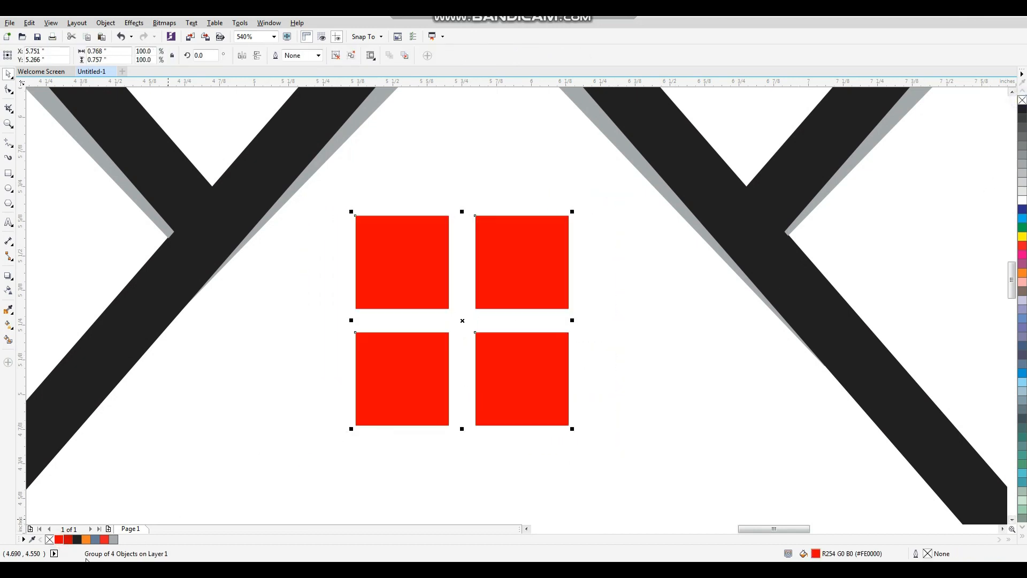
click(67, 542)
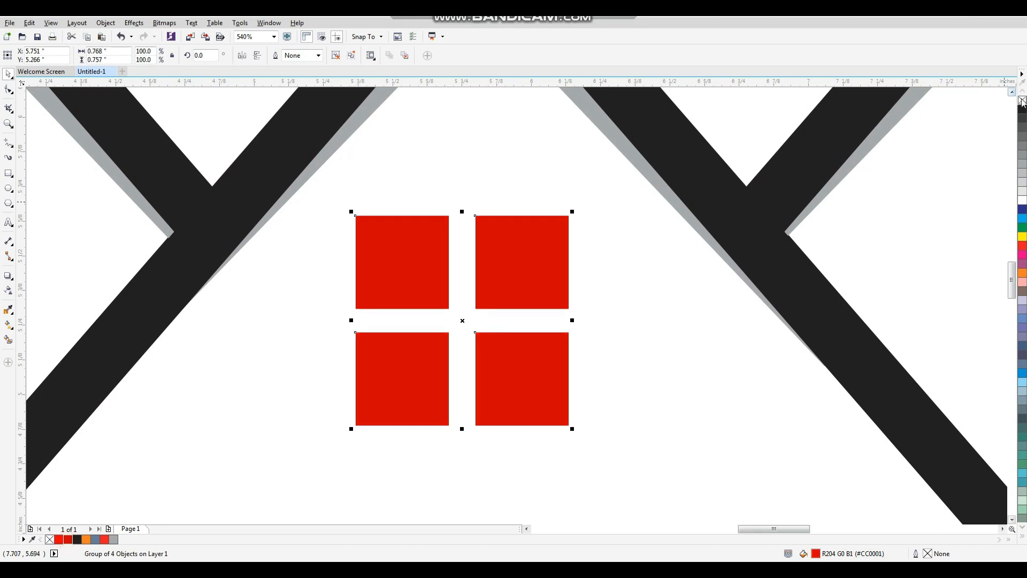
- Centre the red window horizontally under the middle roof
scroll(657, 320, down, 1)
shift+click(644, 217)
key(c)
click(667, 363)
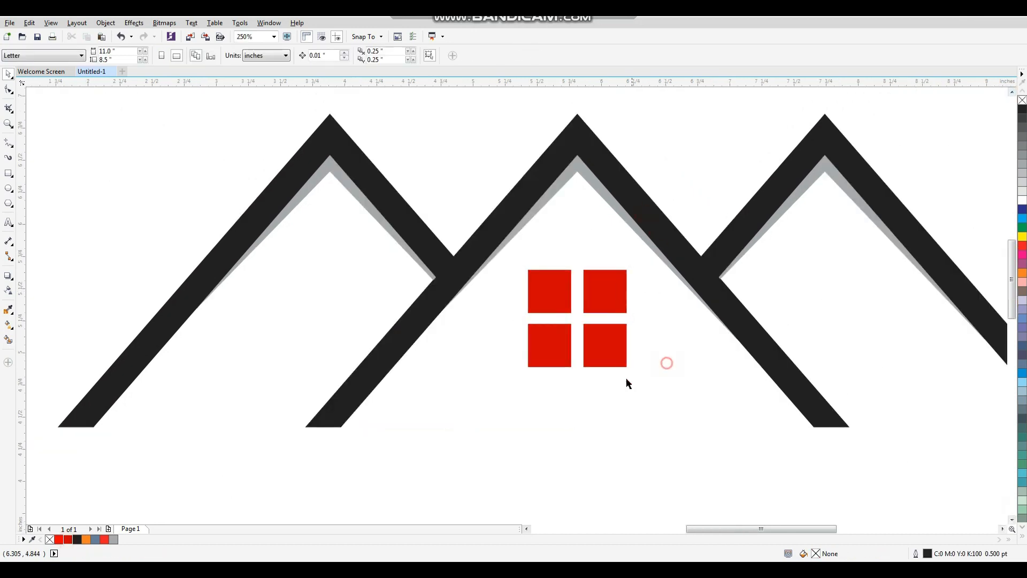
- Copy the red window beneath the left roof and scale the copy down
scroll(626, 373, down, 1)
key(F2)
drag(869, 212, 308, 486)
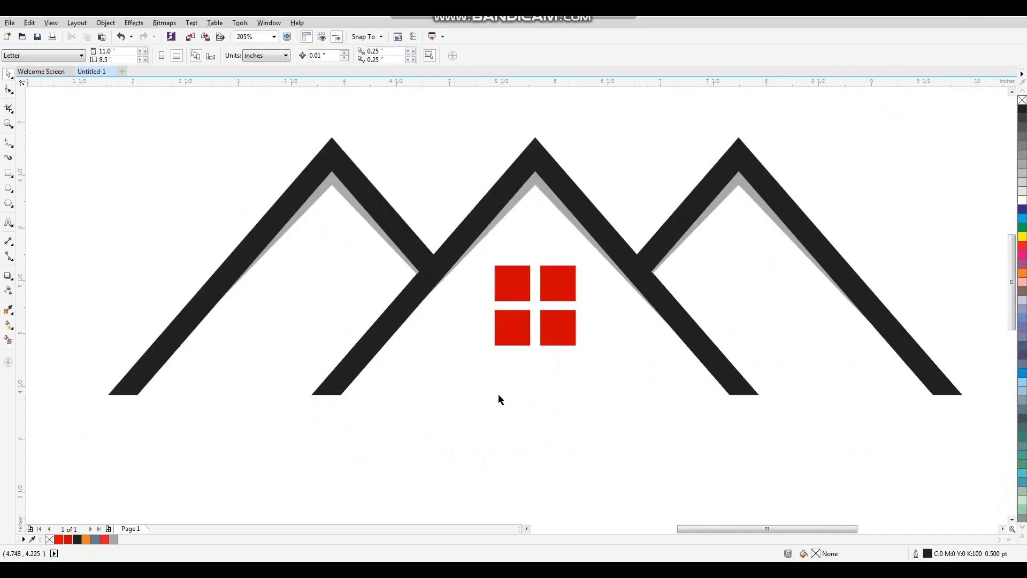
drag(579, 345, 369, 320)
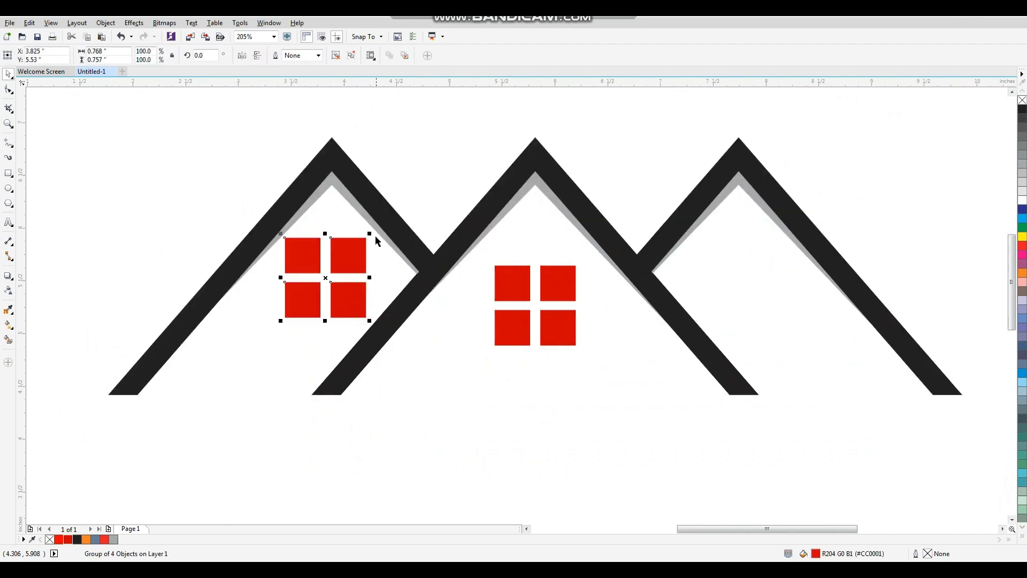
drag(370, 234, 349, 262)
- Fill the small window black and duplicate it beneath the right roof
click(1021, 109)
click(914, 128)
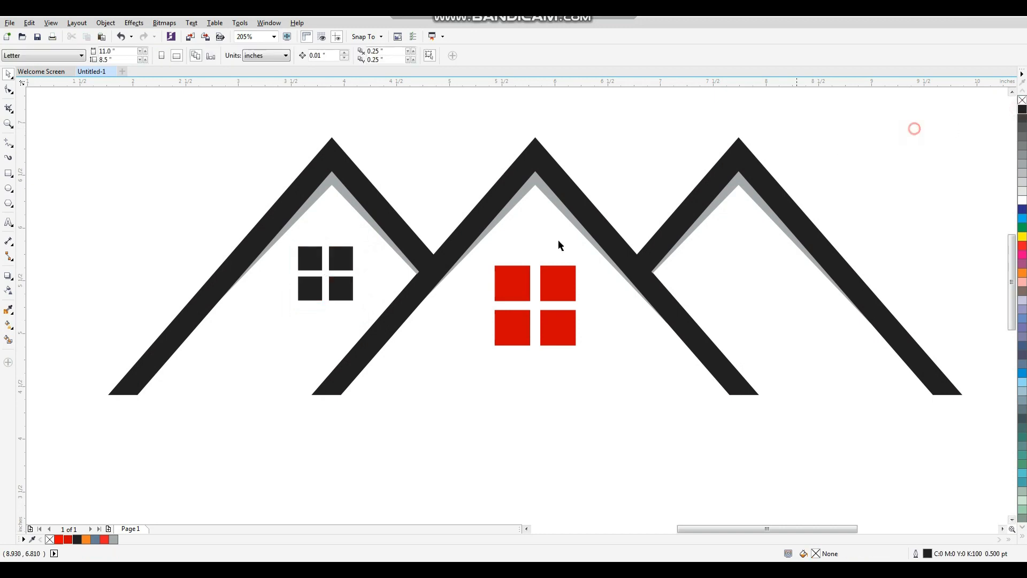
drag(341, 292, 758, 294)
click(863, 215)
- Draw a closed four-point Bezier shape in the valley between the left and middle roofs, with its upper edge dipping in the centre
scroll(661, 258, down, 1)
drag(789, 140, 364, 394)
drag(355, 143, 607, 358)
click(10, 144)
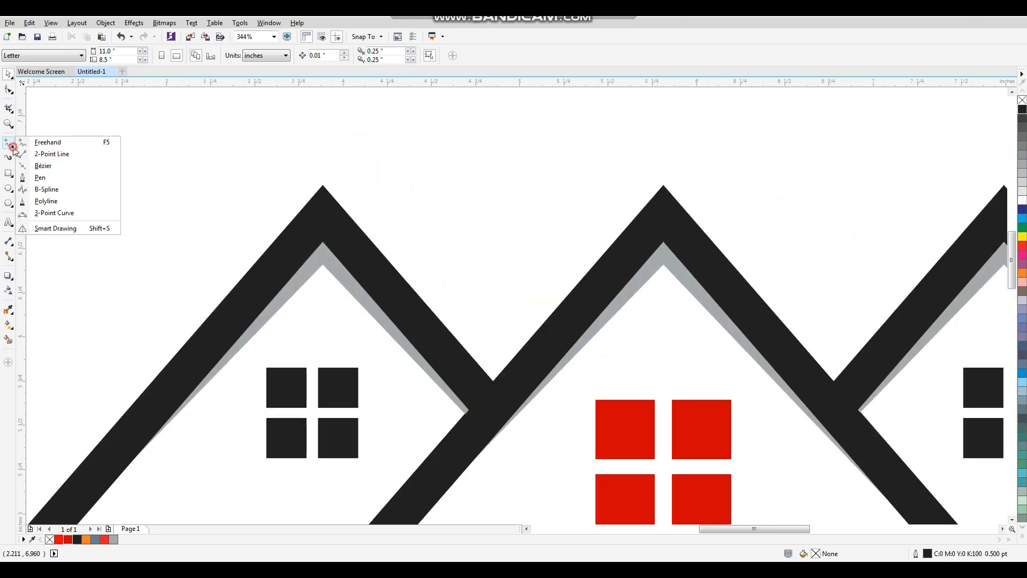
click(40, 167)
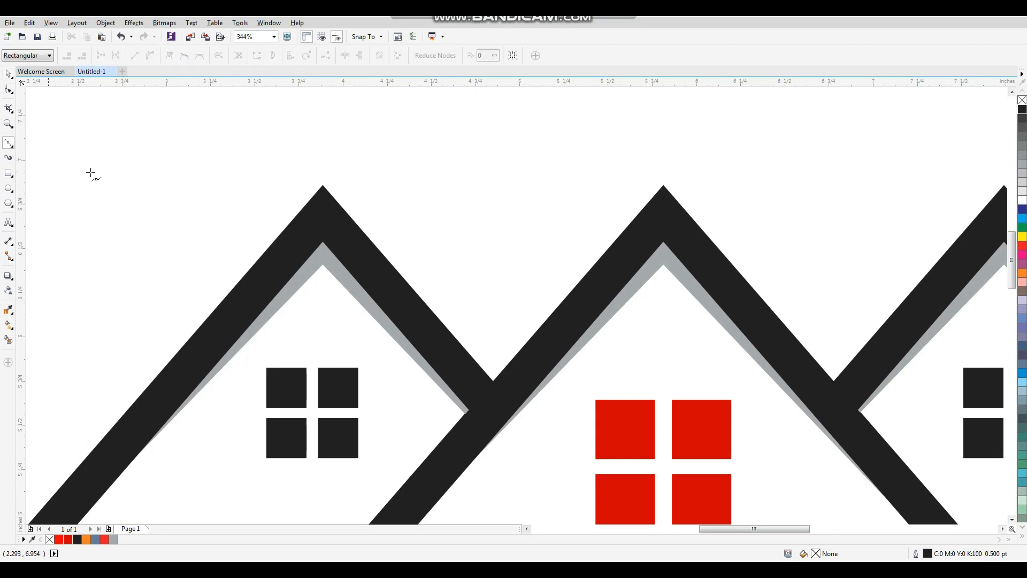
click(649, 181)
click(491, 362)
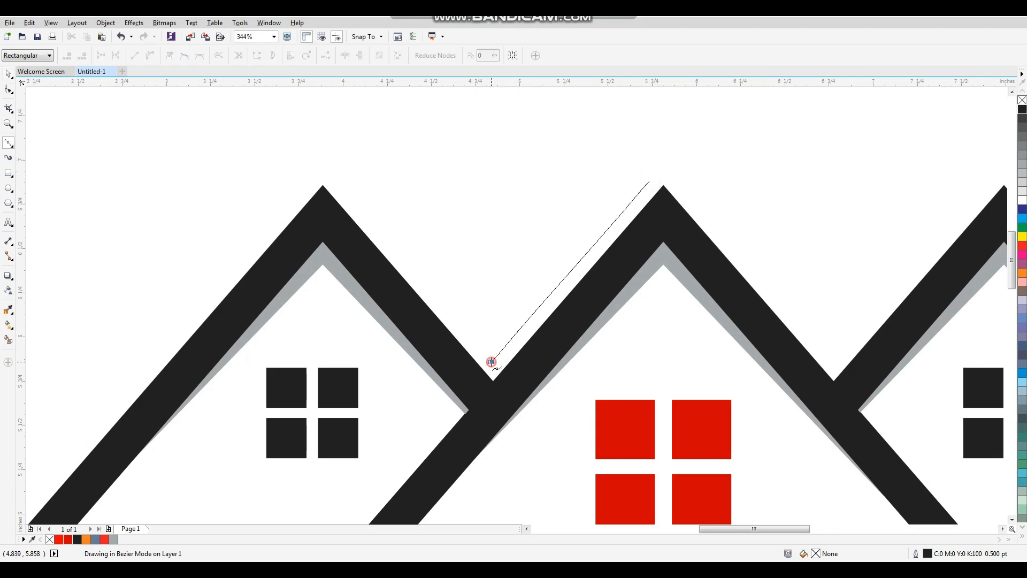
click(337, 180)
click(489, 213)
click(649, 182)
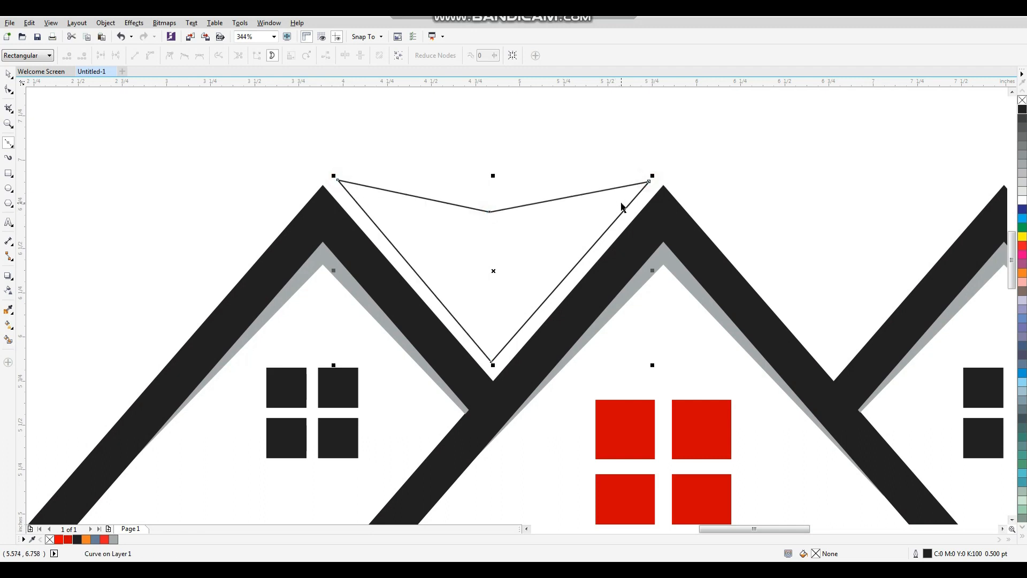
key(space)
click(589, 163)
- Draw a straight vertical line through the centre of the valley shape, from its upper dip to its lower point
key(F2)
drag(704, 129, 358, 443)
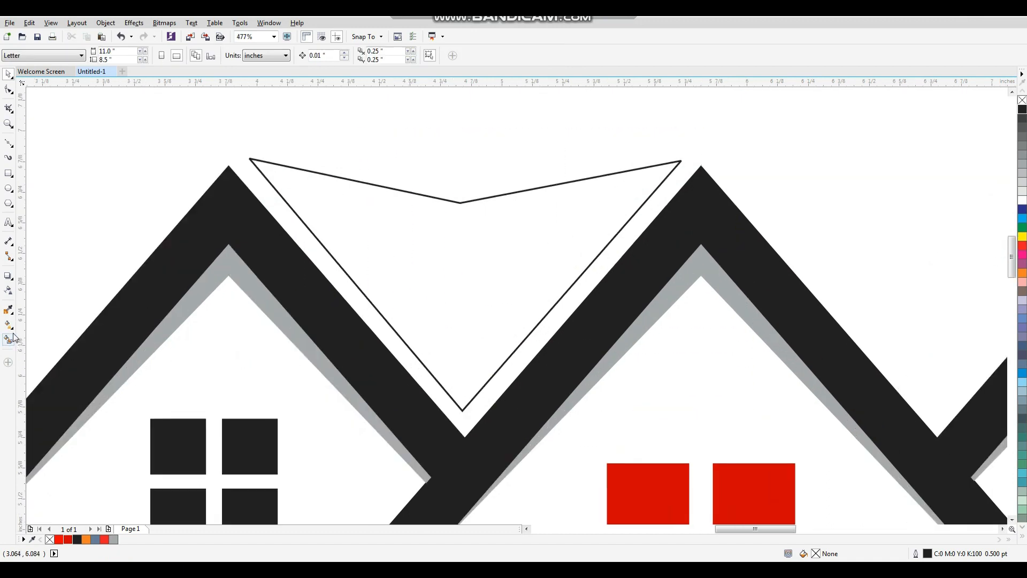
click(11, 148)
click(43, 166)
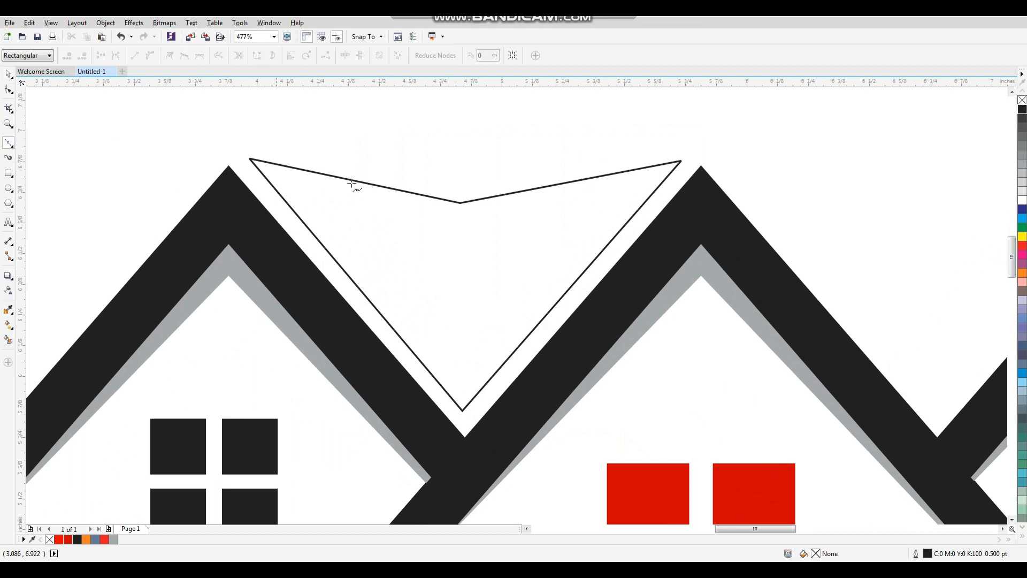
click(464, 421)
key(space)
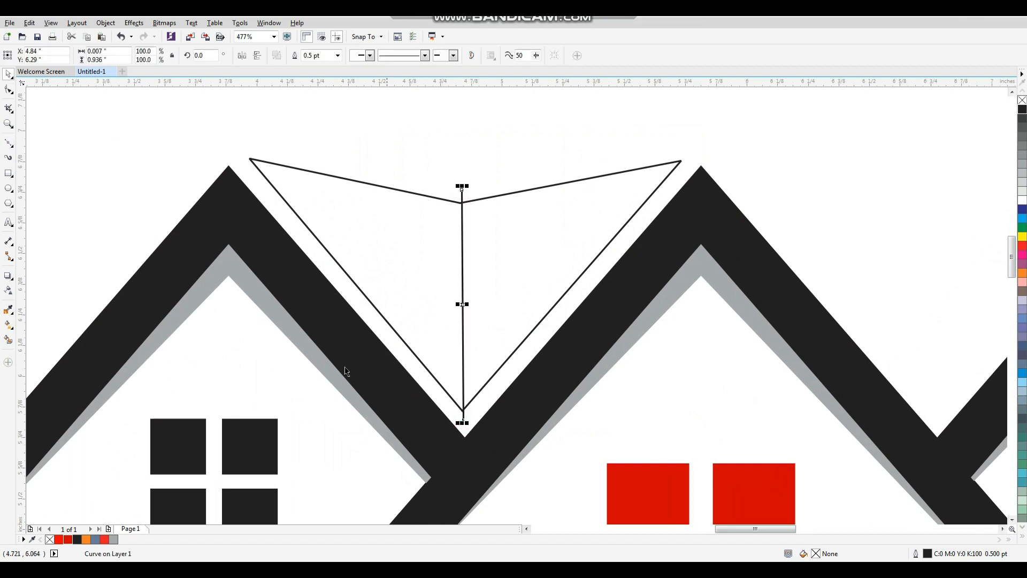
- Create separate filled shapes from the left and right halves of the valley shape with Smart Fill
click(8, 339)
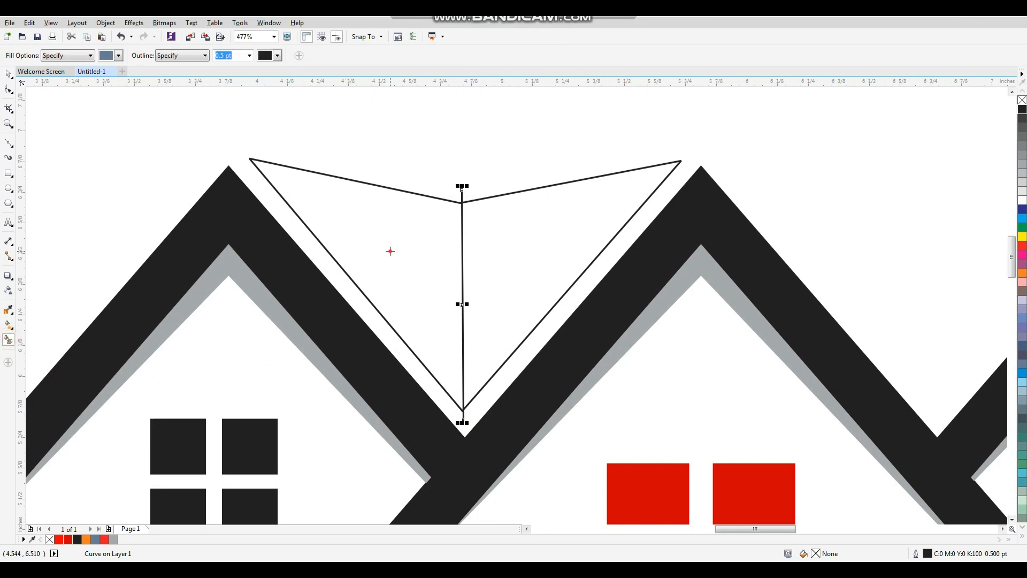
click(390, 251)
click(520, 239)
- Delete the vertical dividing line and the original outline shape beneath the two filled halves
key(space)
click(508, 178)
click(463, 195)
click(518, 221)
drag(518, 220, 539, 227)
key(ctrl+z)
alt+click(514, 238)
click(529, 263)
- Fill the left half bright red and the right half darker red, and remove the outline from both
click(393, 259)
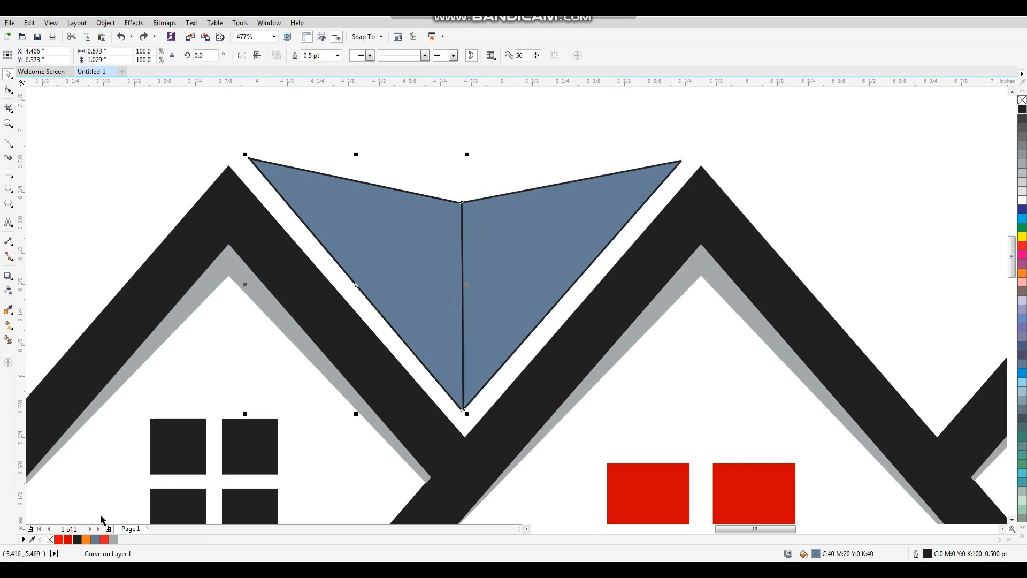
click(60, 539)
click(535, 253)
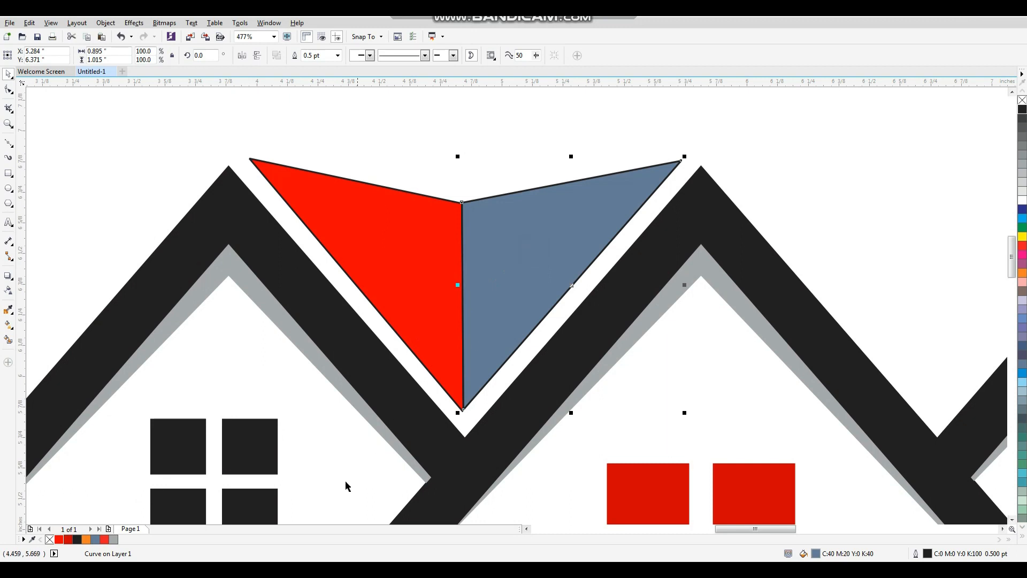
click(69, 540)
shift+click(417, 251)
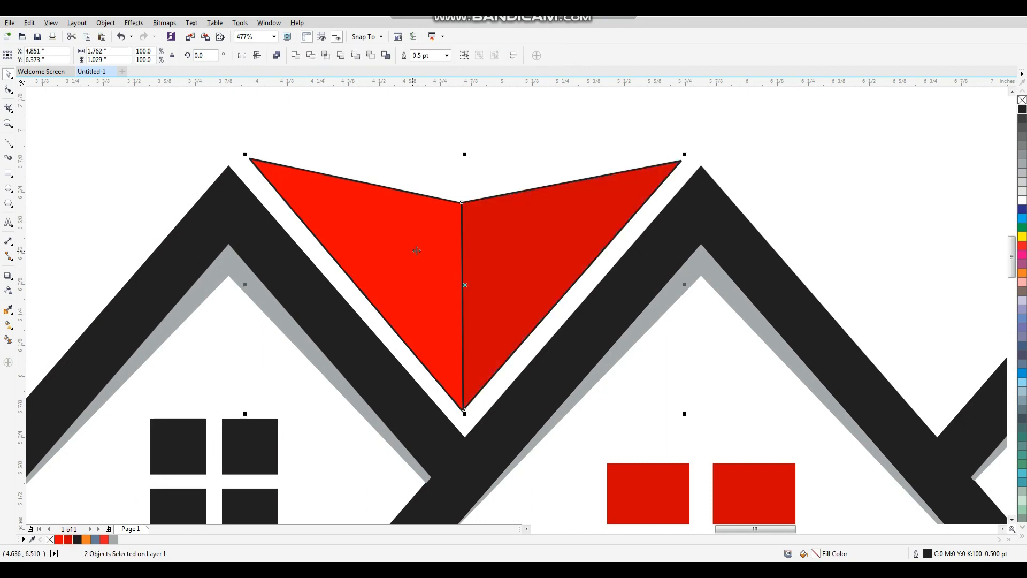
right_click(1022, 101)
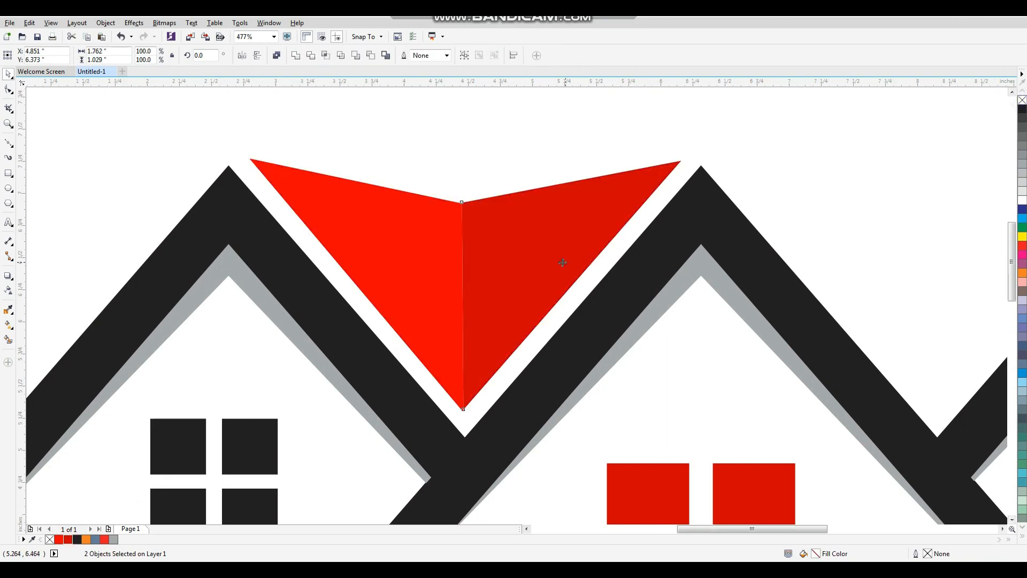
- Copy the two-tone red shape into the valley between the middle and right roofs
scroll(546, 256, down, 5)
scroll(703, 396, up, 3)
drag(337, 235, 583, 229)
click(784, 167)
- Select the complete house artwork, with all roofs, windows and red shapes, and group it
scroll(747, 231, down, 5)
drag(779, 174, 339, 452)
drag(151, 445, 769, 160)
drag(670, 219, 652, 239)
mouse_move(728, 329)
mouse_down()
mouse_move(717, 323)
mouse_move(722, 334)
mouse_up()
drag(821, 136, 284, 460)
key(ctrl+g)
- Create a vertically mirrored copy of the grouped logo directly beneath the original
drag(549, 210, 570, 212)
key(ctrl+z)
drag(487, 171, 486, 364)
right_click(486, 363)
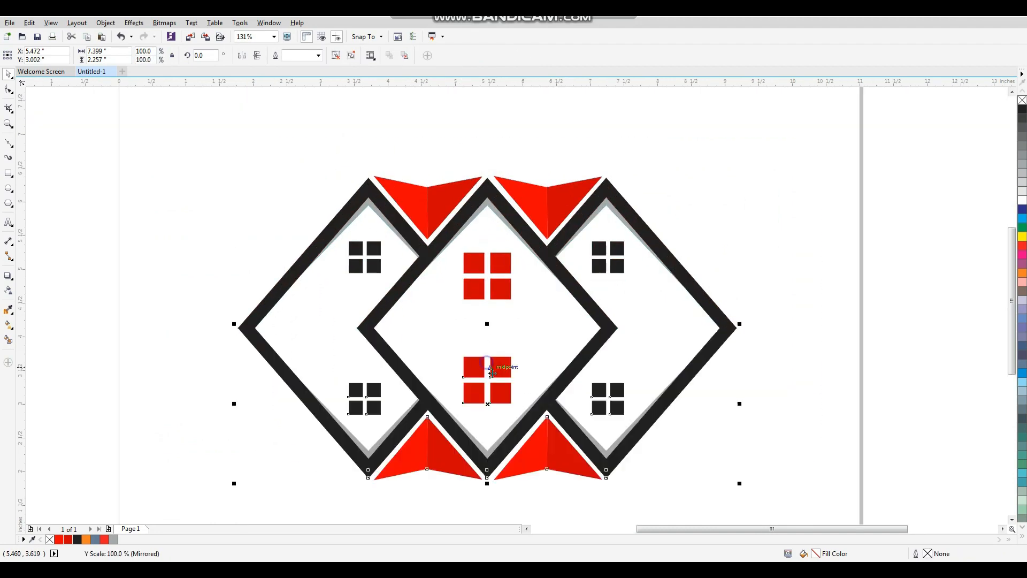
- Apply a vertical linear transparency to the mirrored copy so that it fades out downwards
scroll(500, 351, down, 2)
key(F2)
drag(353, 283, 597, 428)
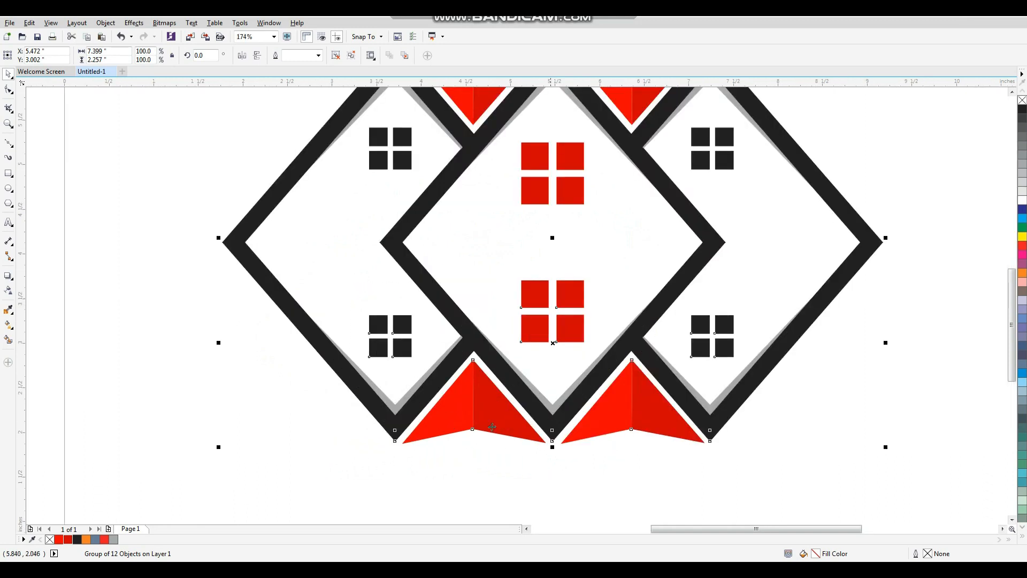
click(8, 290)
drag(557, 279, 555, 198)
drag(557, 418, 556, 484)
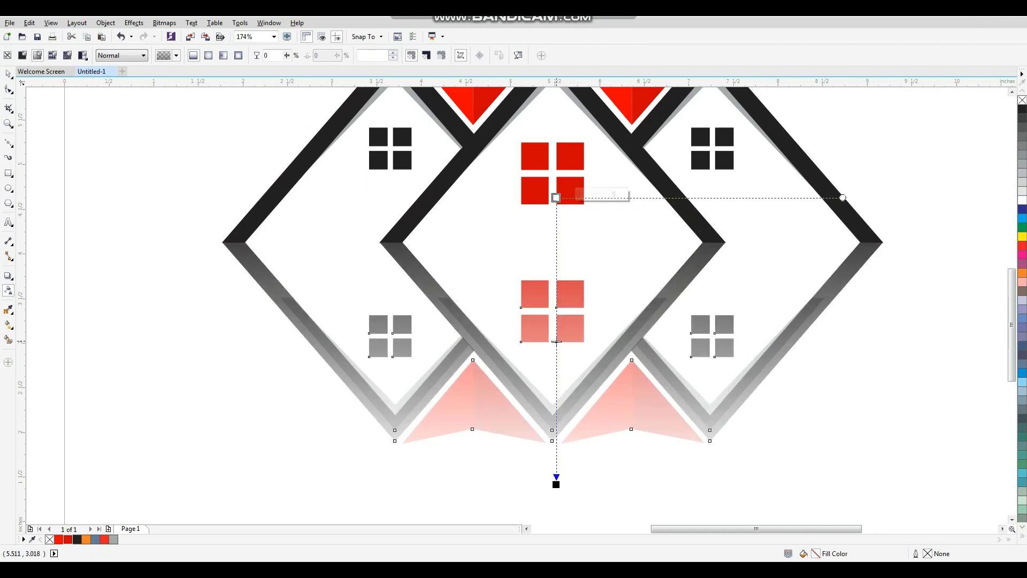
- Make the reflection fainter by ending the transparency gradient higher and extending its start far above the logo
drag(557, 237, 556, 232)
drag(556, 484, 557, 408)
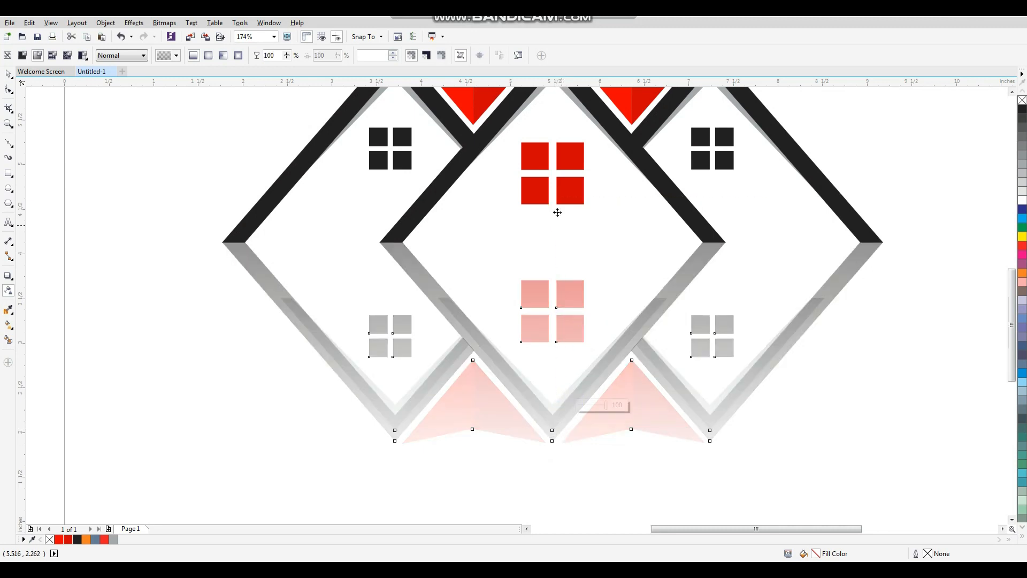
drag(556, 198, 556, 120)
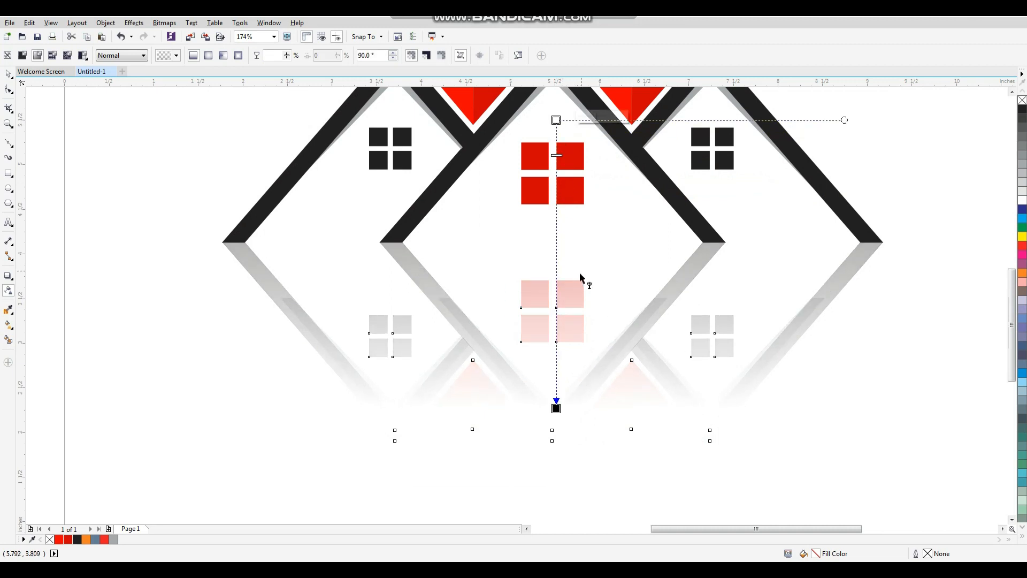
scroll(550, 310, down, 3)
drag(552, 228, 553, 106)
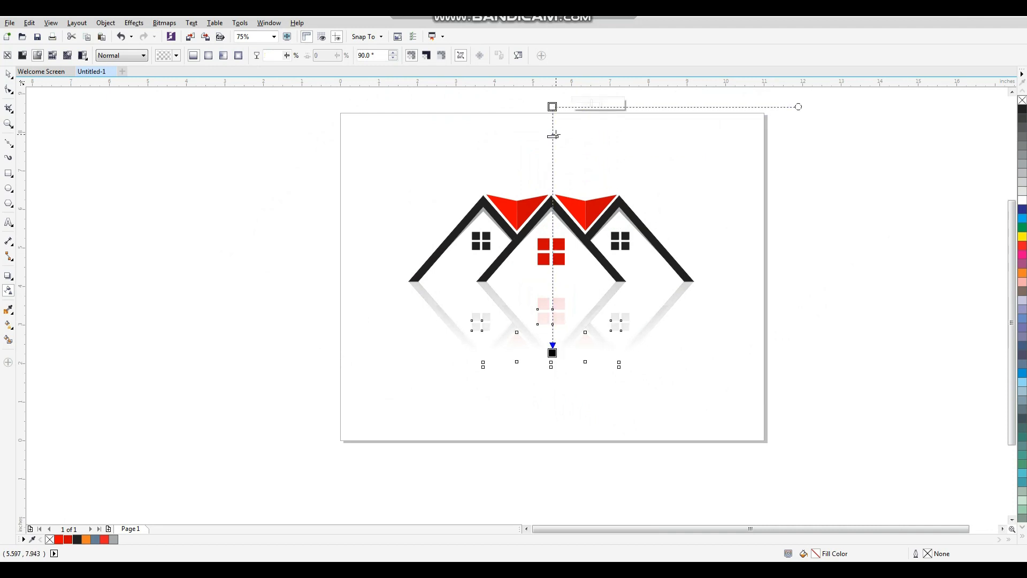
key(space)
click(765, 259)
- Replace the wording of the smaller REALESTATE text below the heading with LOGODESIGN
key(F2)
drag(784, 126, 351, 417)
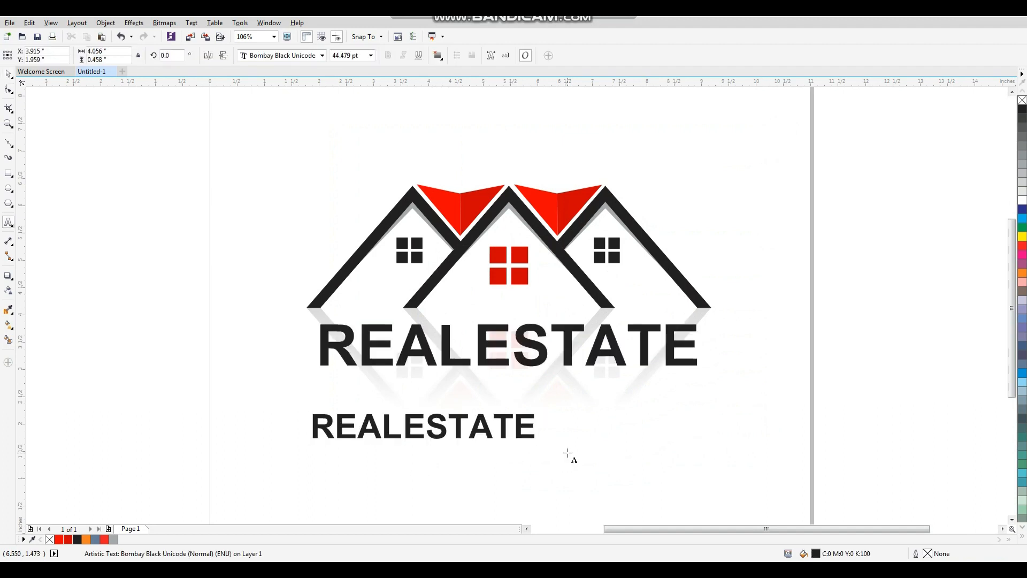
key(ctrl+a)
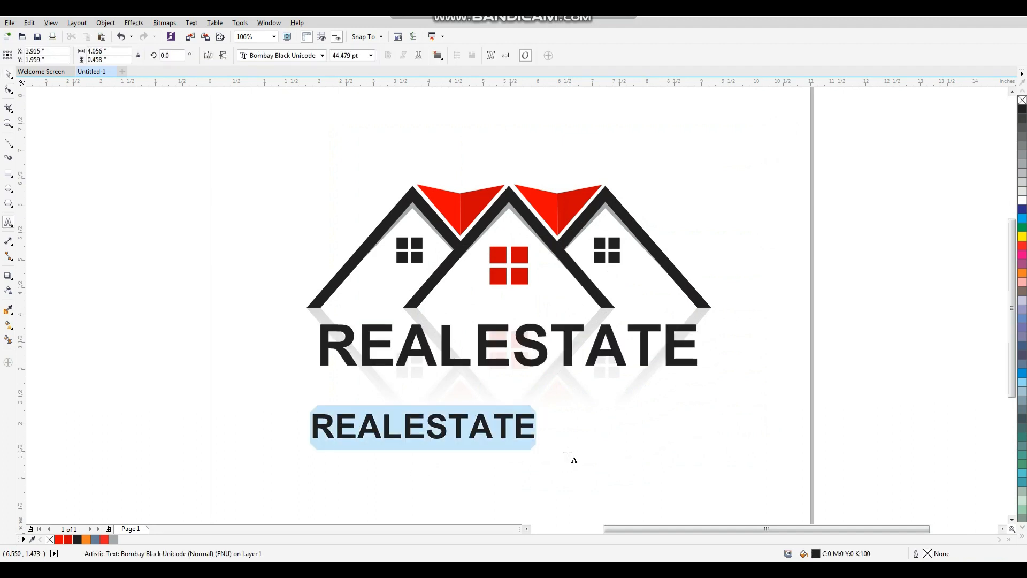
key(BackSpace)
text(I)
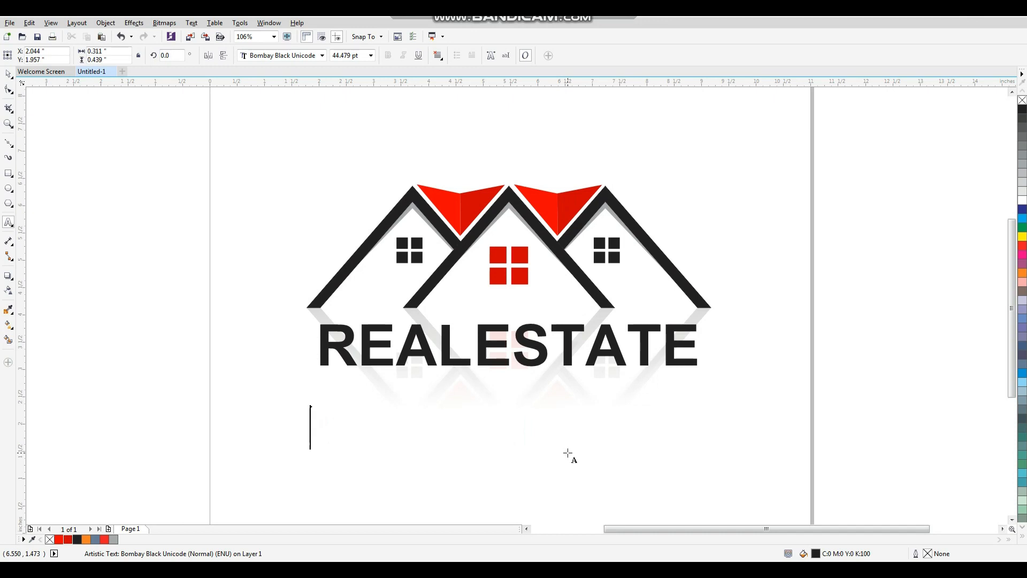
text(OGOD)
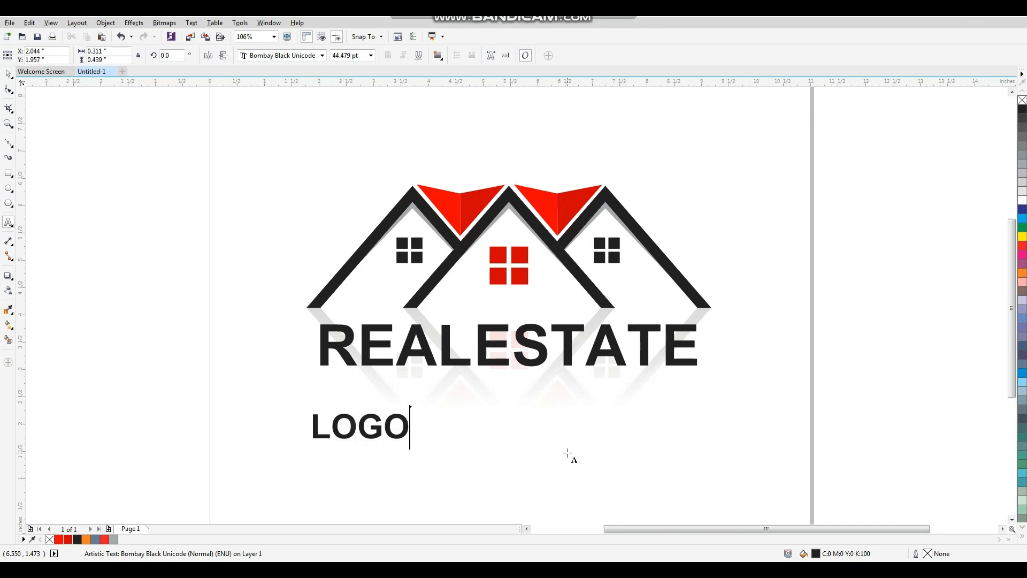
key(BackSpace)
text(DESIGN)
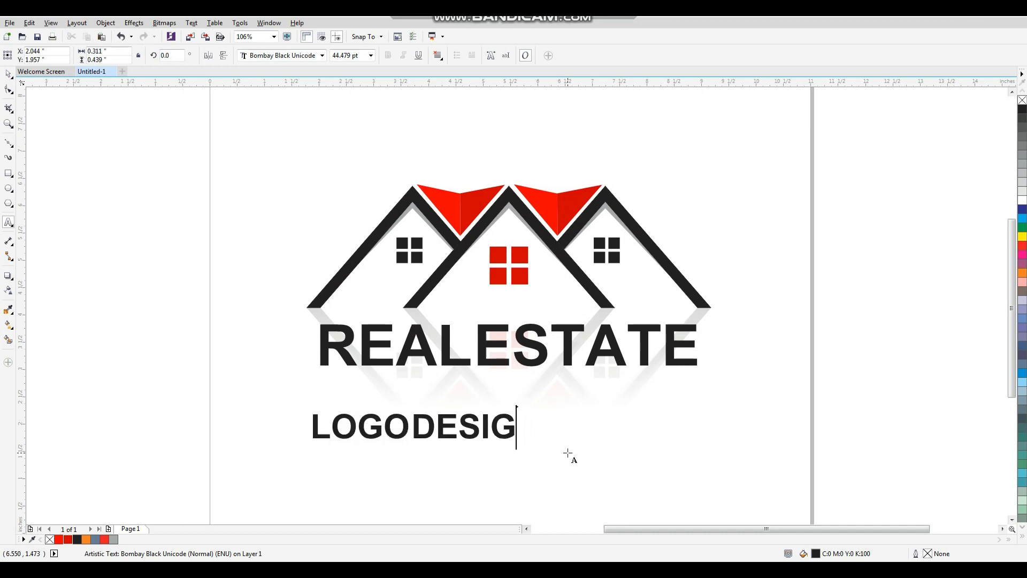
key(Escape)
- Widen the letter spacing of LOGODESIGN, scale it to about 31.7 pt and place it just below REALESTATE
key(F10)
drag(542, 442, 642, 397)
key(space)
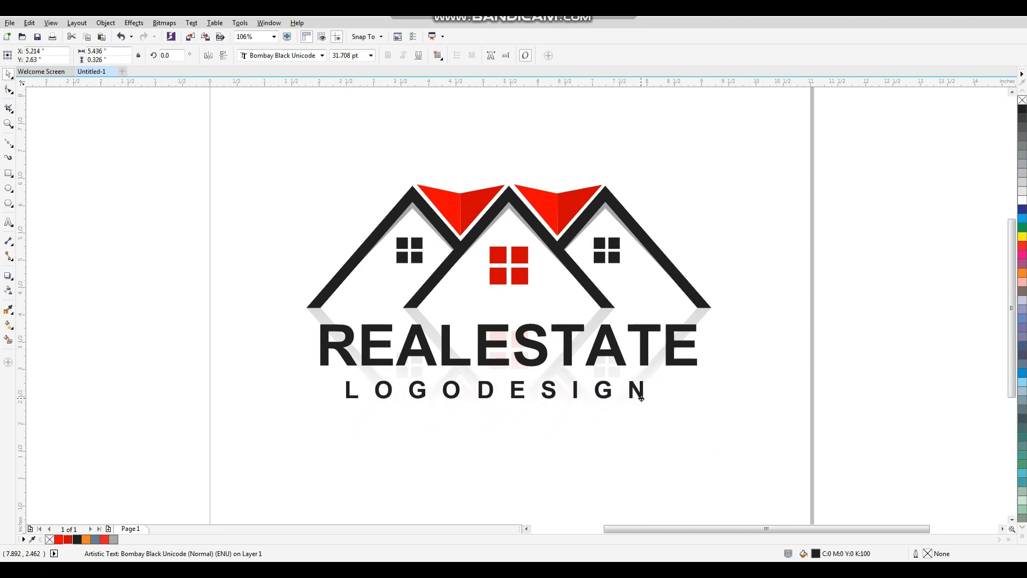
- Centre LOGODESIGN horizontally with the REALESTATE heading
shift+click(646, 358)
key(c)
click(714, 429)
- Select the large REALESTATE heading under the houses
scroll(678, 403, down, 1)
key(F2)
drag(730, 275, 465, 447)
click(505, 369)
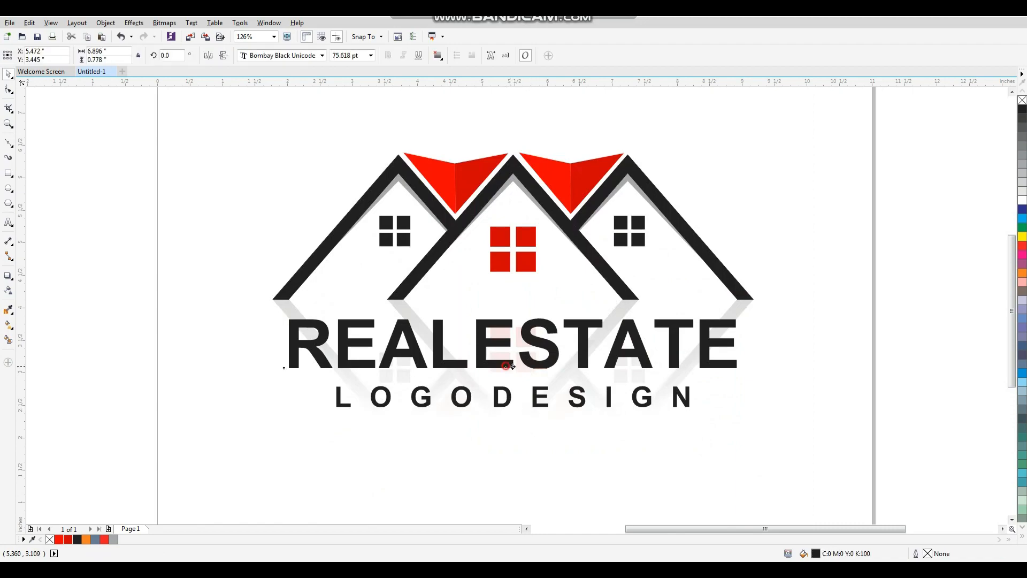